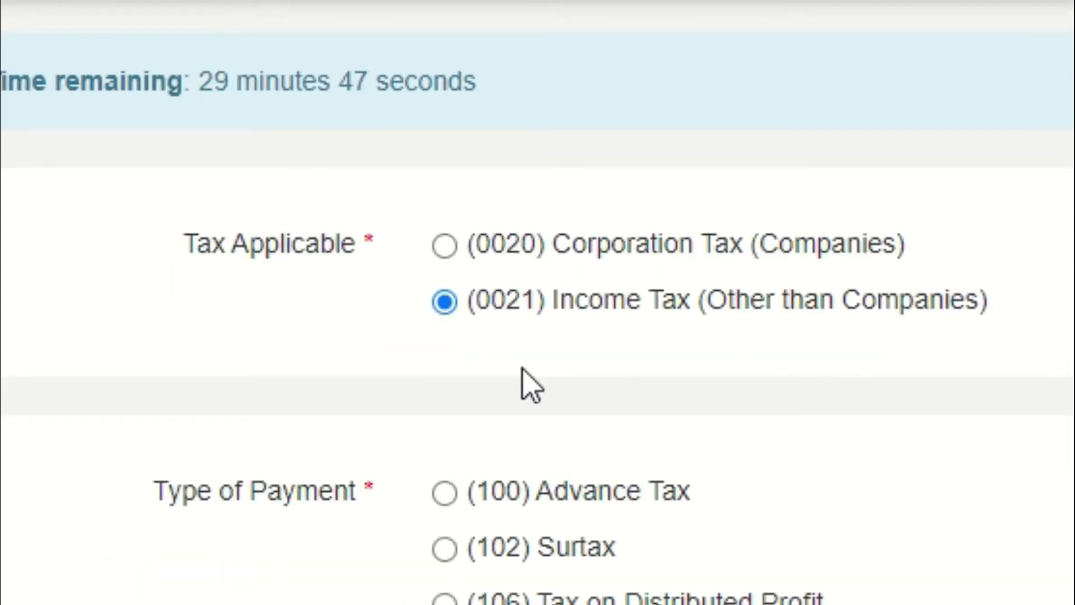
- With (0021) Income Tax (Other than Companies) selected, scroll down to the Type of Payment options
{"action": "scroll", "coordinate": [529, 385], "scroll_direction": "down", "scroll_amount": 4}
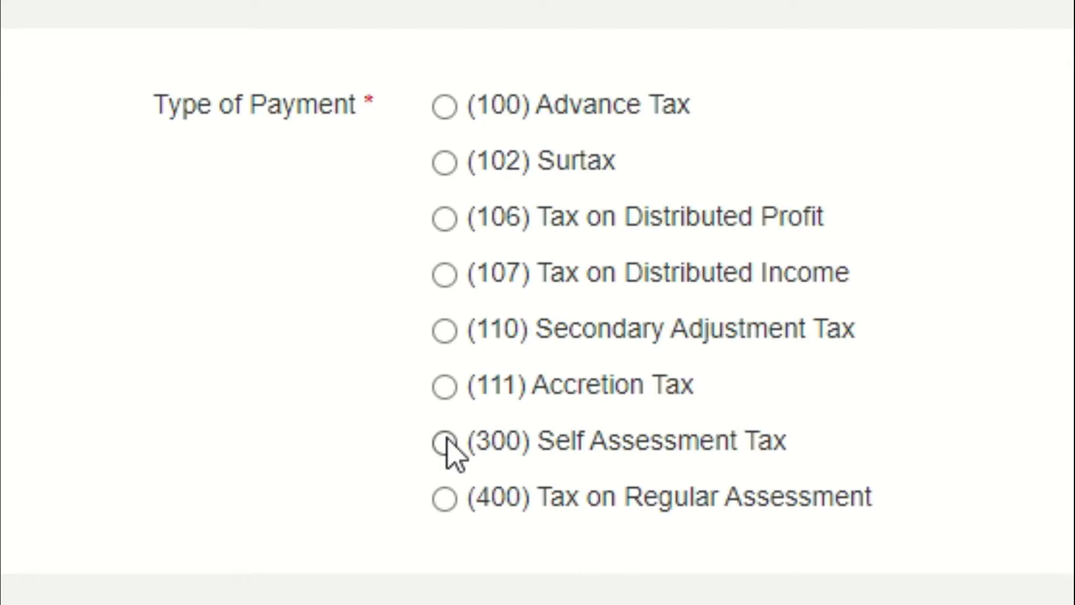
- Choose (300) Self Assessment Tax, browse the Net-Banking banks, then view the Debit Card banks
{"action": "left_click", "coordinate": [447, 443]}
{"action": "scroll", "coordinate": [394, 463], "scroll_direction": "down", "scroll_amount": 1}
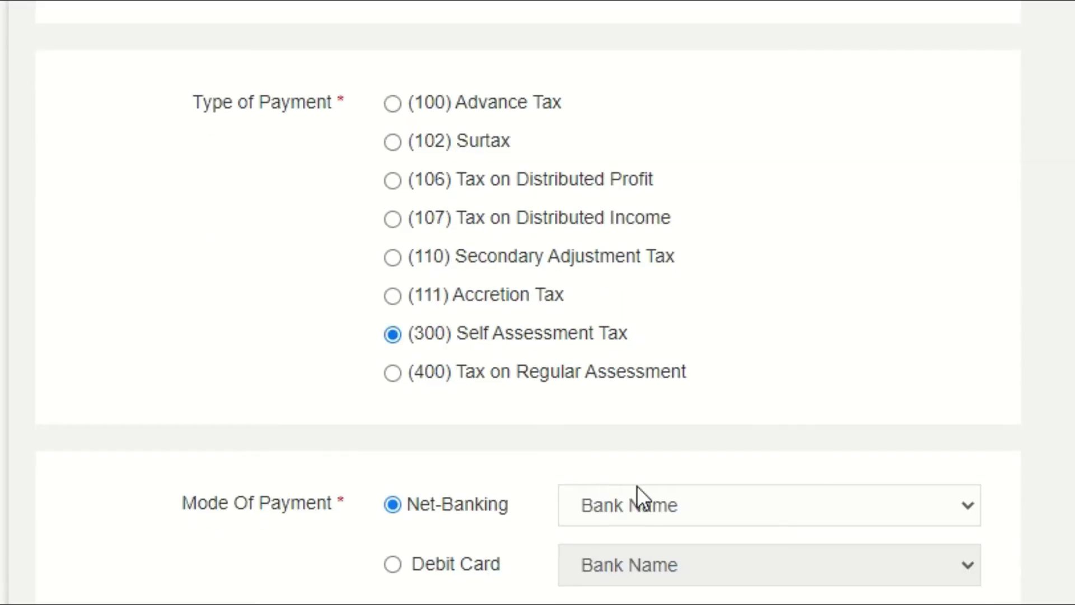
{"action": "left_click", "coordinate": [620, 518]}
{"action": "left_click", "coordinate": [619, 515]}
{"action": "left_click", "coordinate": [964, 505]}
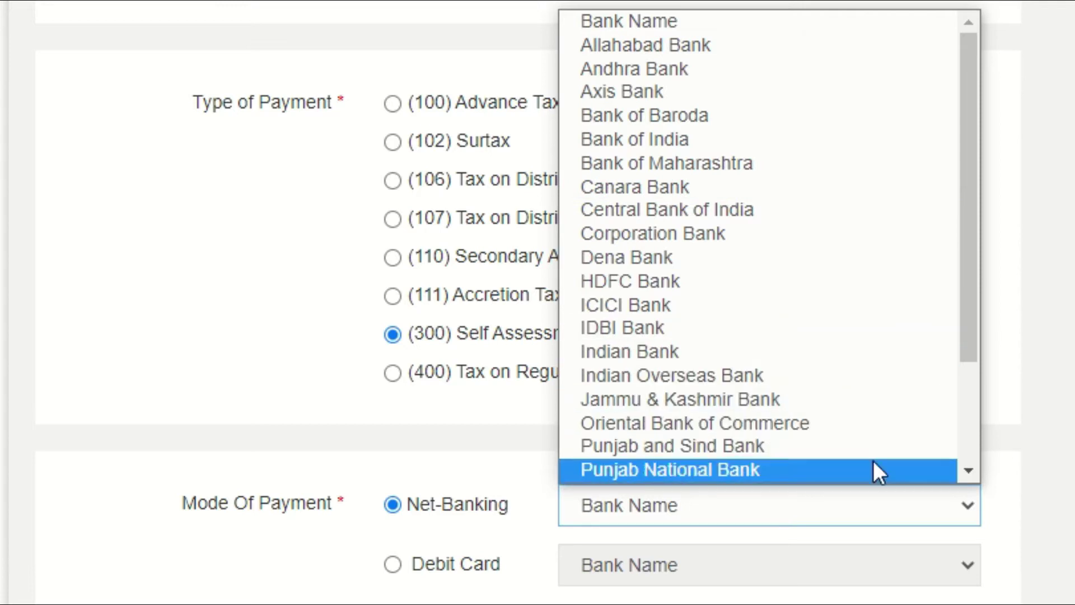
{"action": "left_click", "coordinate": [971, 475]}
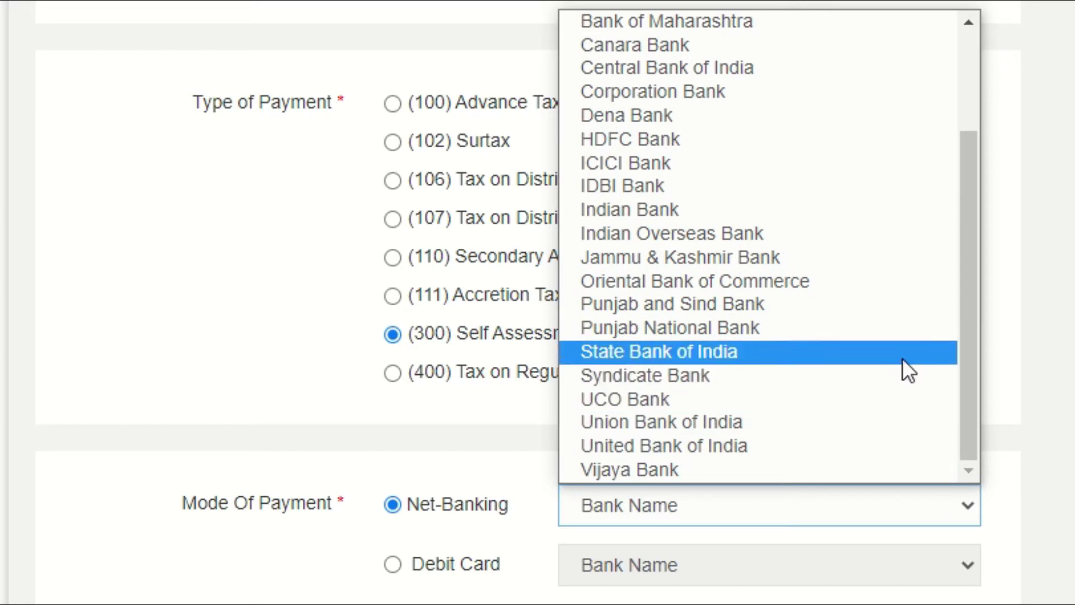
{"action": "left_click", "coordinate": [988, 476]}
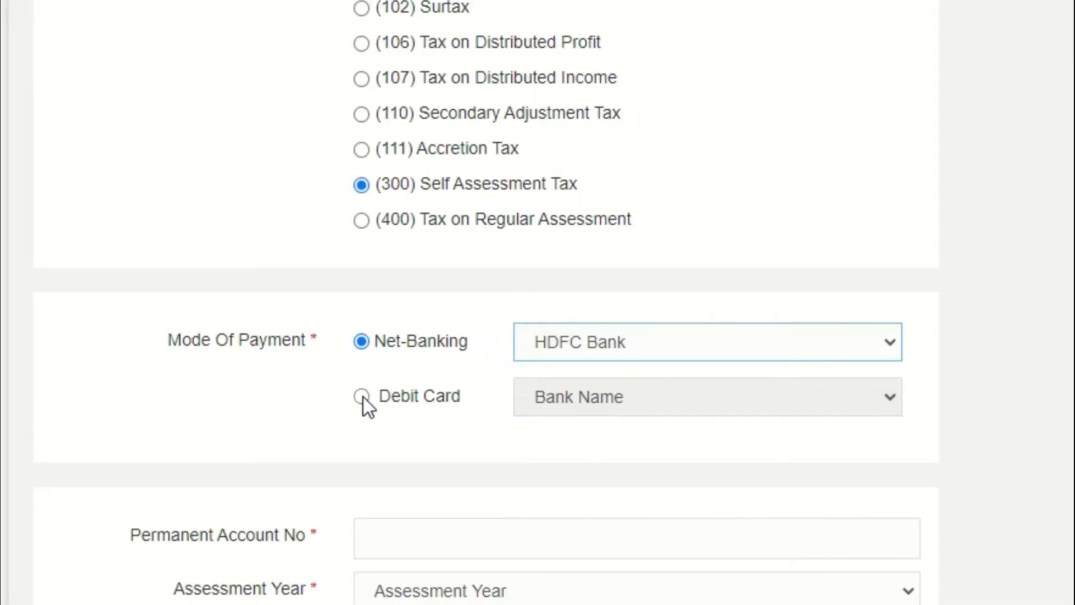
{"action": "left_click", "coordinate": [363, 396]}
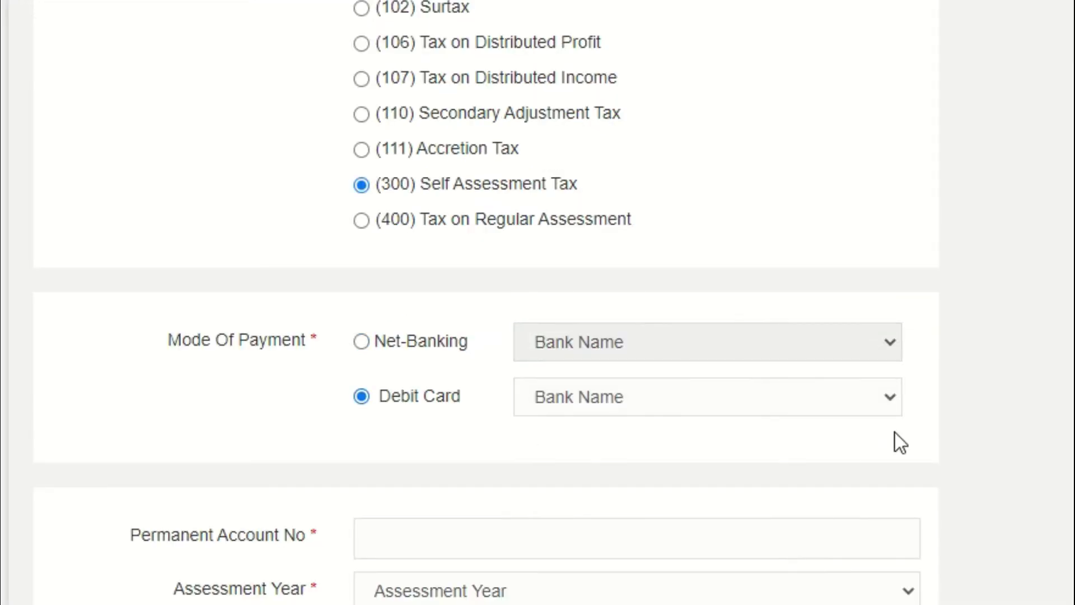
{"action": "left_click", "coordinate": [895, 402]}
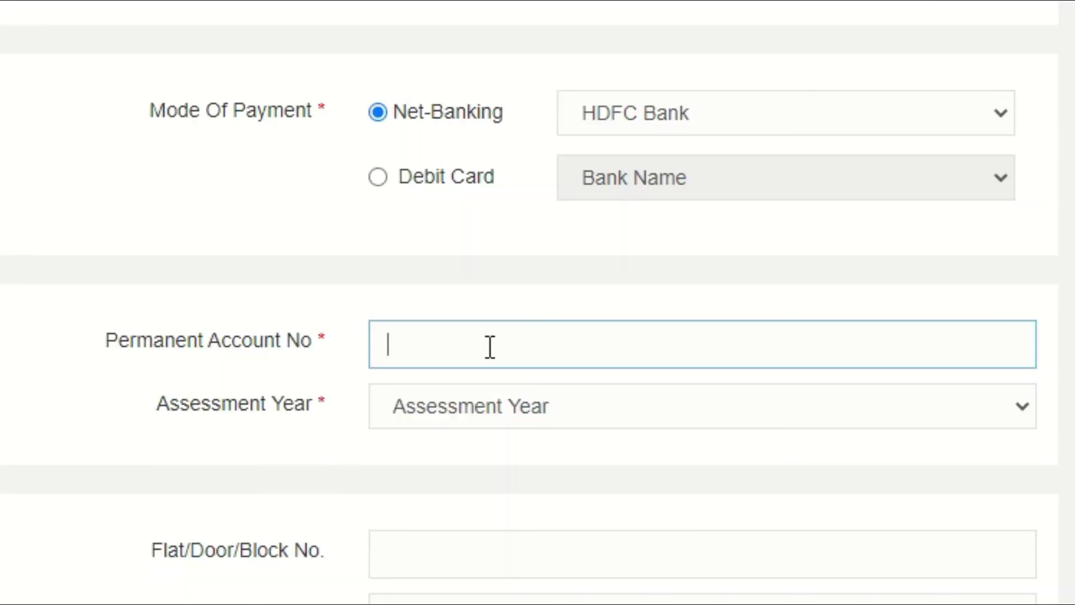
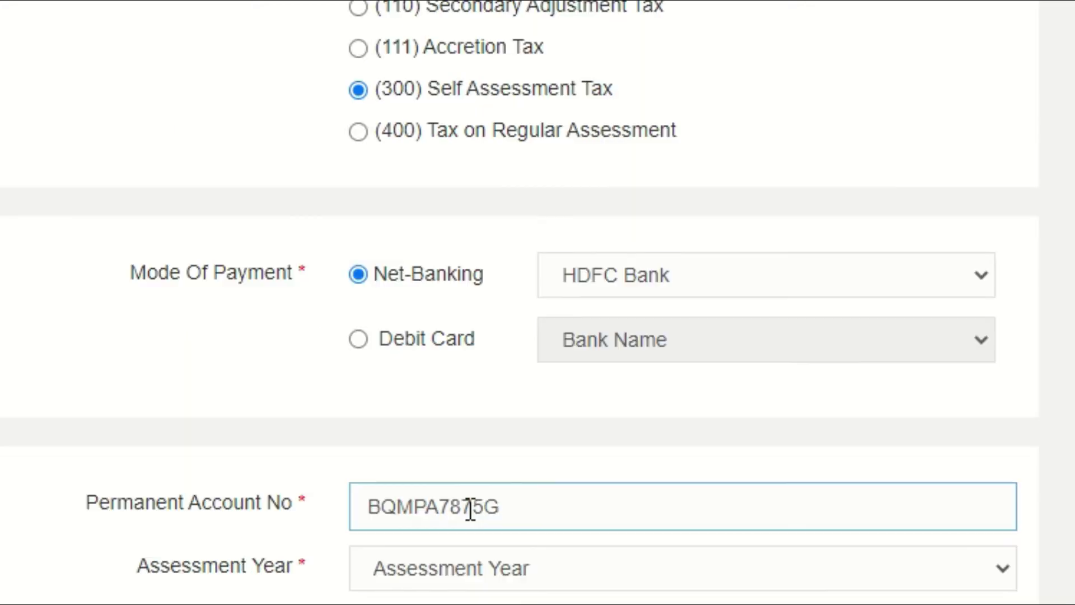
- Enter the taxpayer's PAN and choose assessment year 2020-21
{"action": "left_click", "coordinate": [999, 569]}
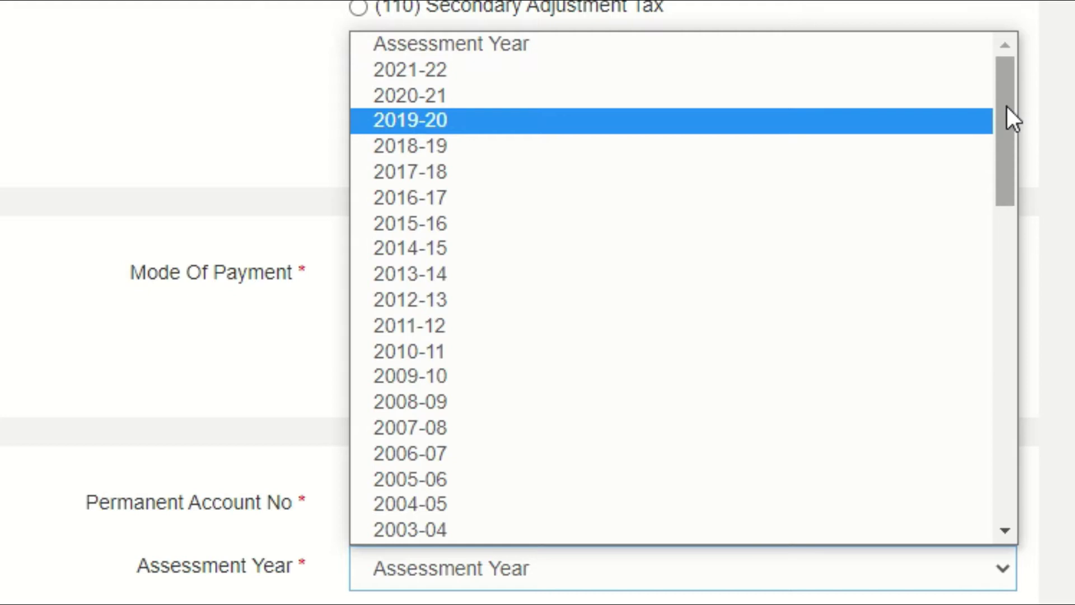
{"action": "left_click", "coordinate": [962, 95]}
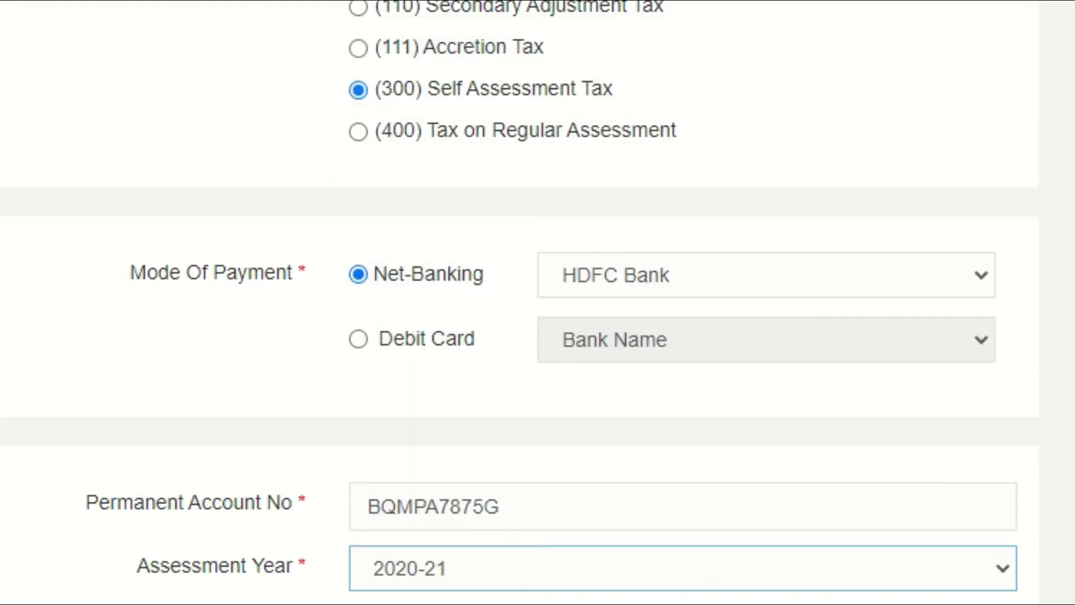
- Fill in the address city/district, state and PIN code, then scroll to the captcha
{"action": "scroll", "coordinate": [520, 316], "scroll_direction": "down", "scroll_amount": 5}
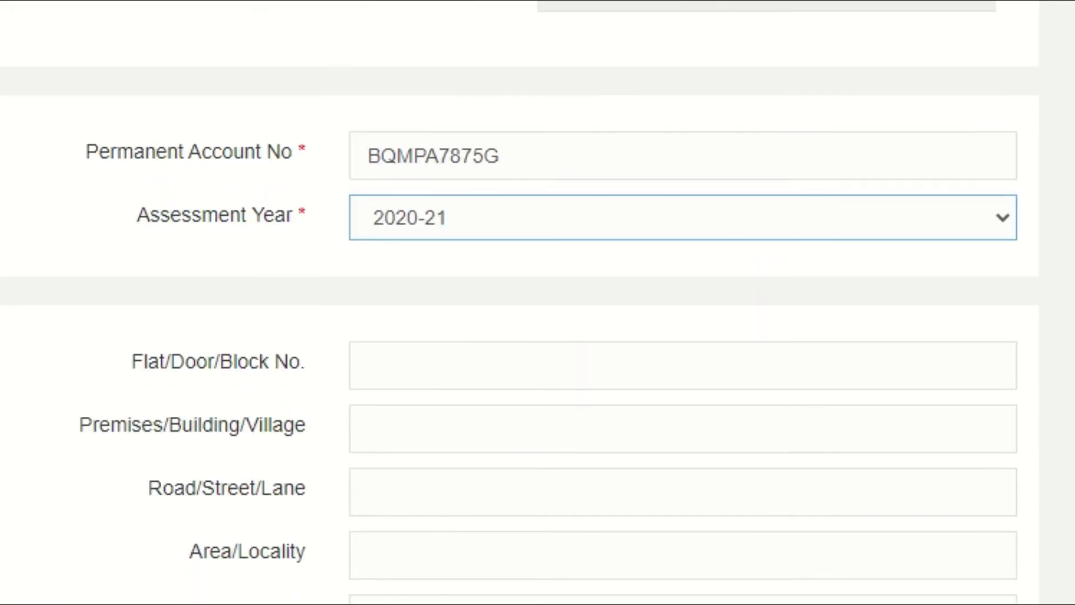
{"action": "scroll", "coordinate": [738, 279], "scroll_direction": "down", "scroll_amount": 4}
{"action": "left_click", "coordinate": [738, 279]}
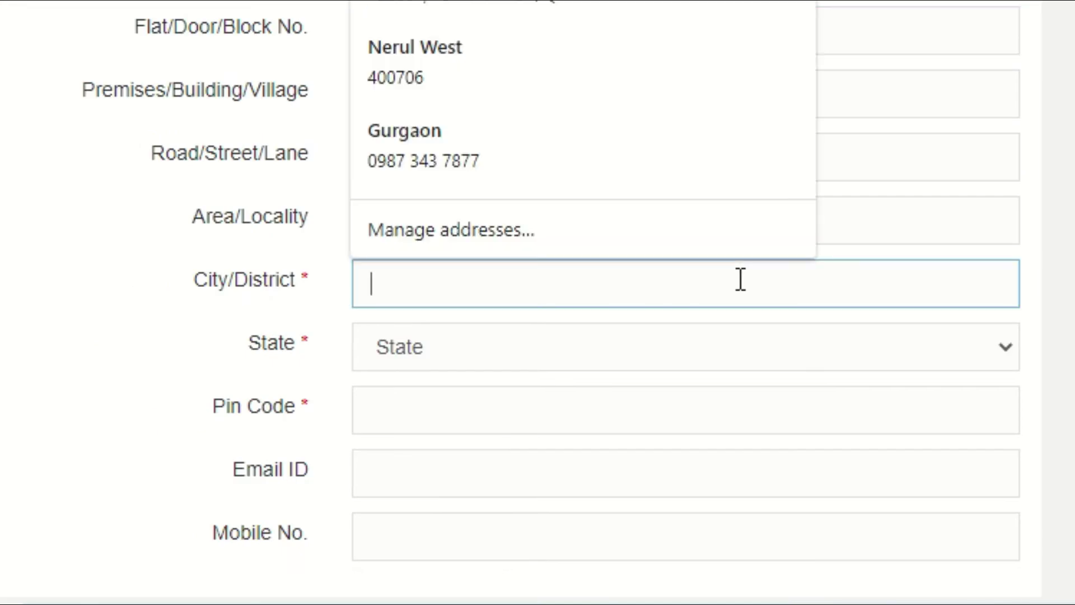
{"action": "type", "text": "Gurugram"}
{"action": "key", "text": "Tab"}
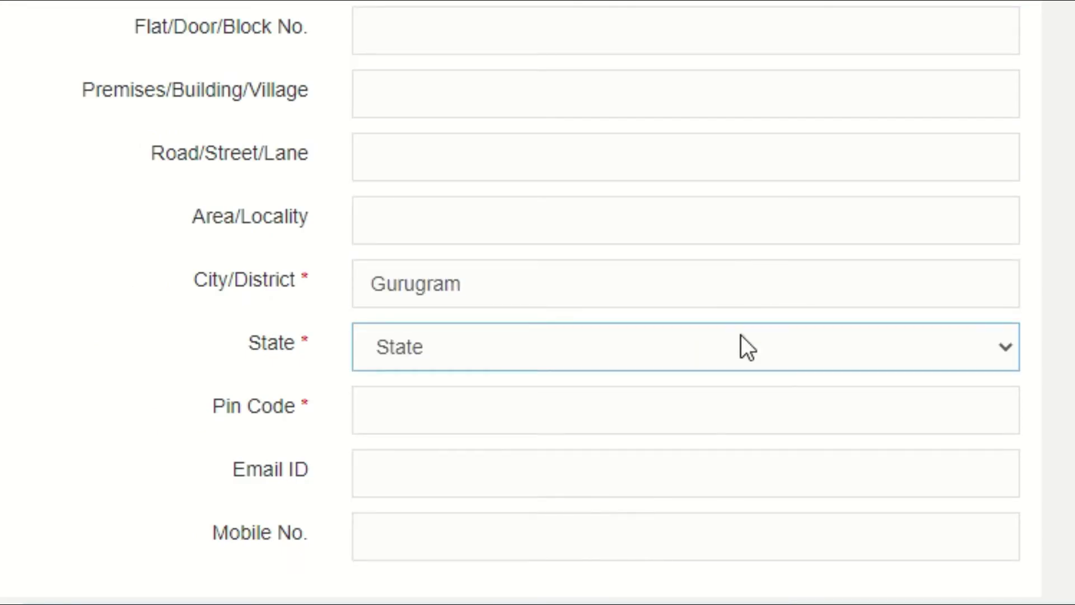
{"action": "left_click", "coordinate": [742, 336]}
{"action": "key", "text": "h"}
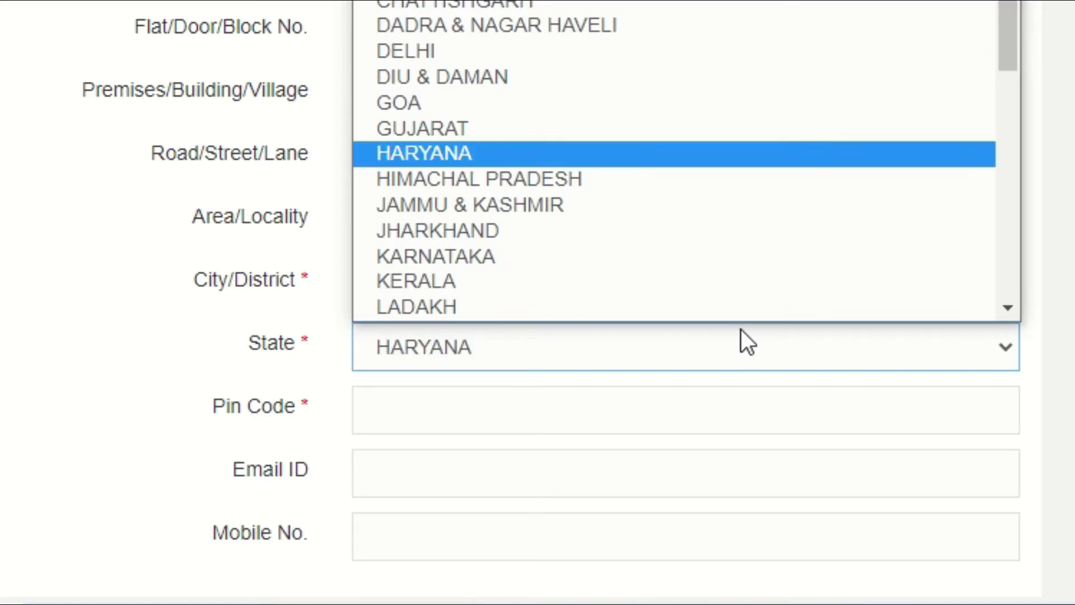
{"action": "left_click", "coordinate": [620, 153]}
{"action": "left_click", "coordinate": [582, 404]}
{"action": "type", "text": "1"}
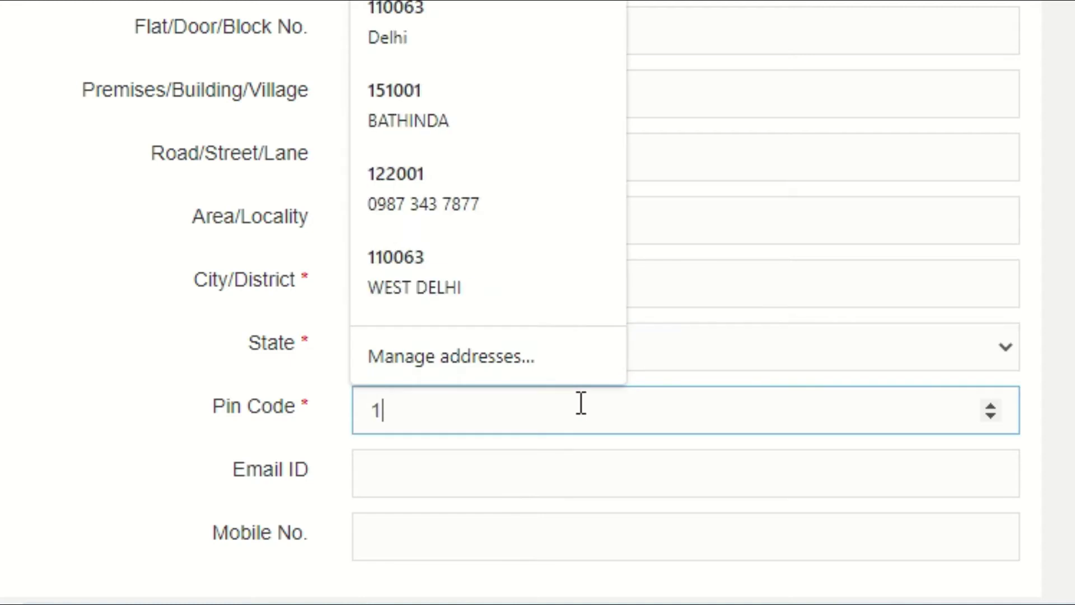
{"action": "type", "text": "22001"}
{"action": "left_click", "coordinate": [1069, 193]}
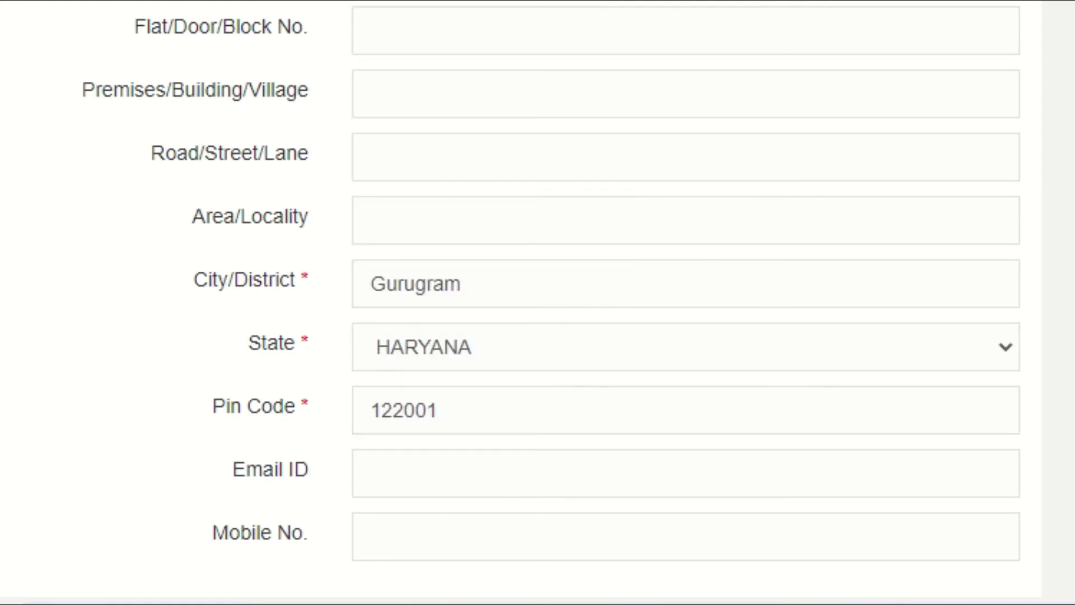
{"action": "scroll", "coordinate": [1069, 193], "scroll_direction": "down", "scroll_amount": 5}
{"action": "scroll", "coordinate": [953, 228], "scroll_direction": "down", "scroll_amount": 3}
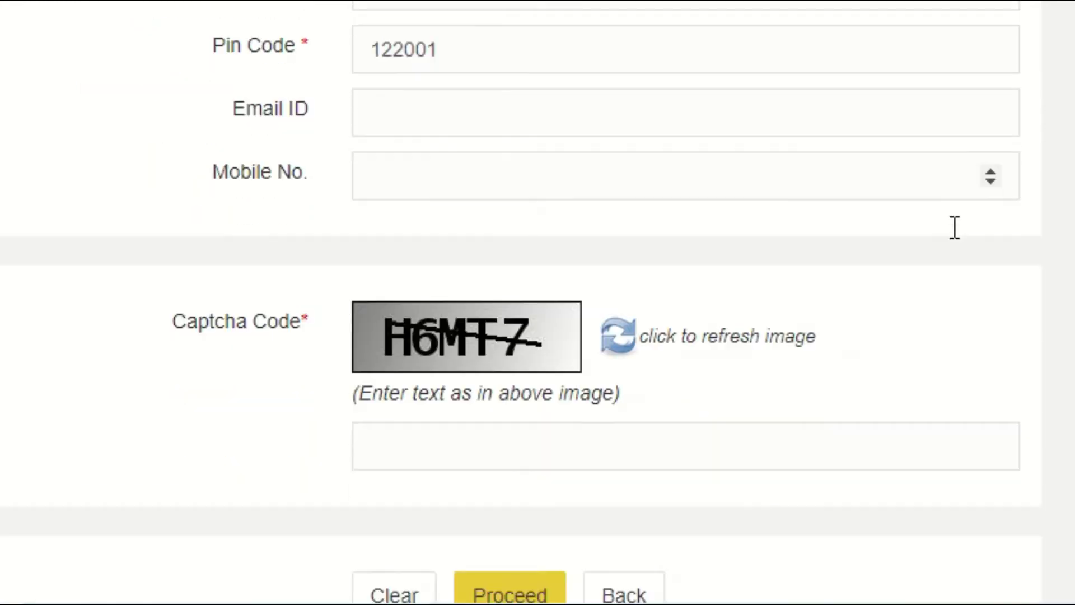
- Enter the captcha characters shown and proceed to the confirmation page
{"action": "left_click", "coordinate": [661, 389]}
{"action": "type", "text": "H"}
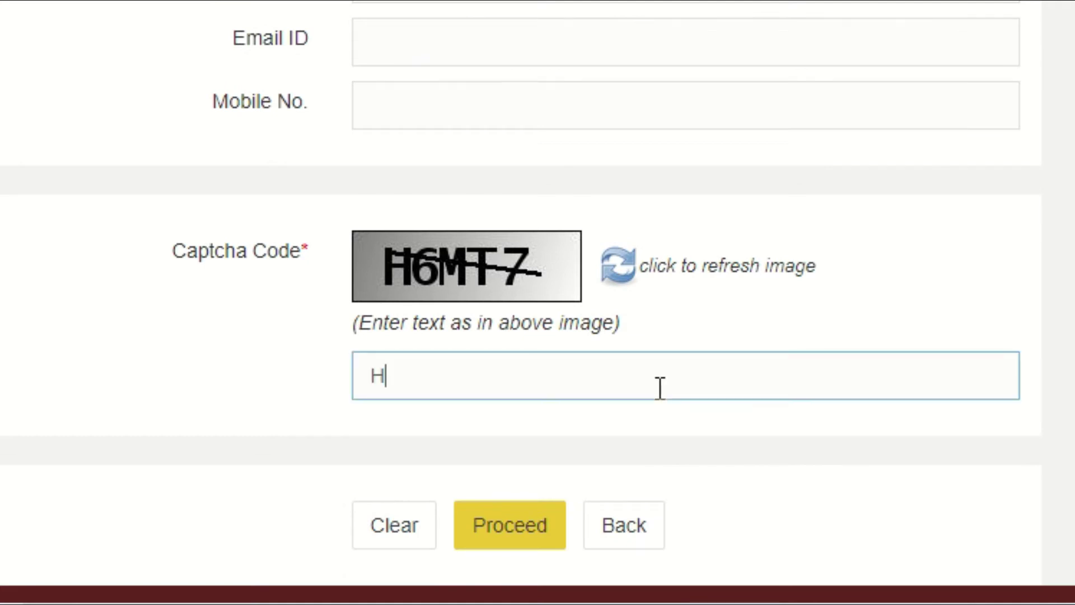
{"action": "type", "text": "6Mt"}
{"action": "type", "text": "T7"}
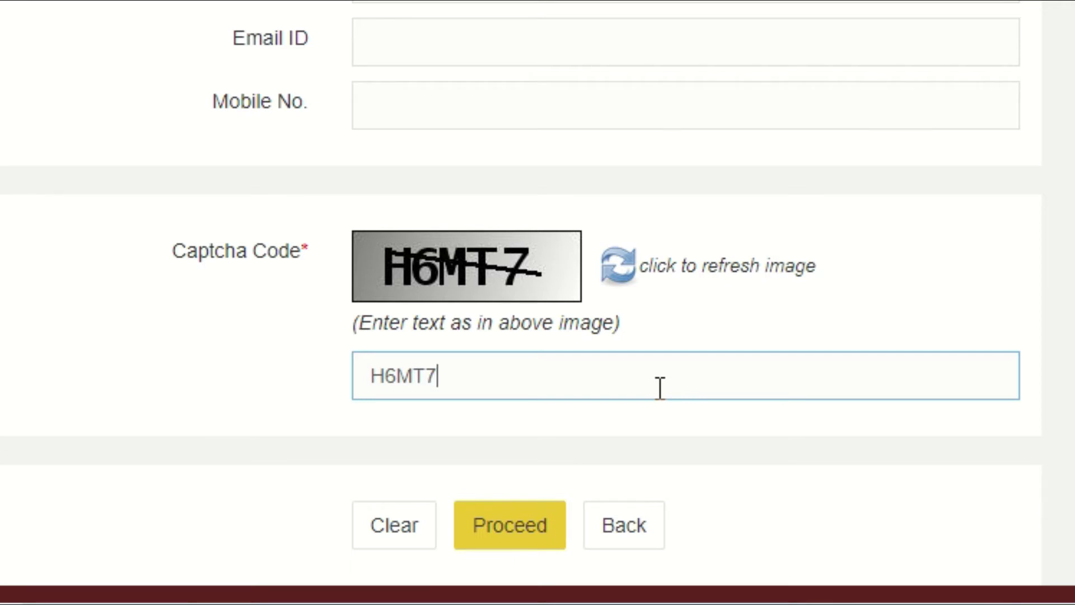
{"action": "left_click", "coordinate": [543, 515]}
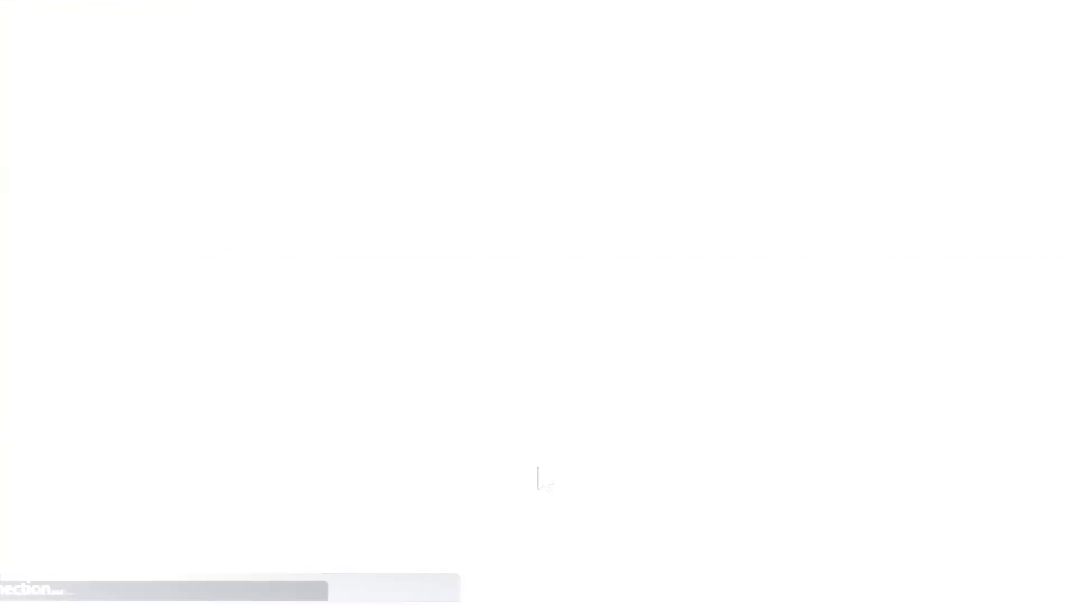
- Check the masked taxpayer details on the confirmation page and tick the I agree consent box
{"action": "scroll", "coordinate": [476, 362], "scroll_direction": "down", "scroll_amount": 2}
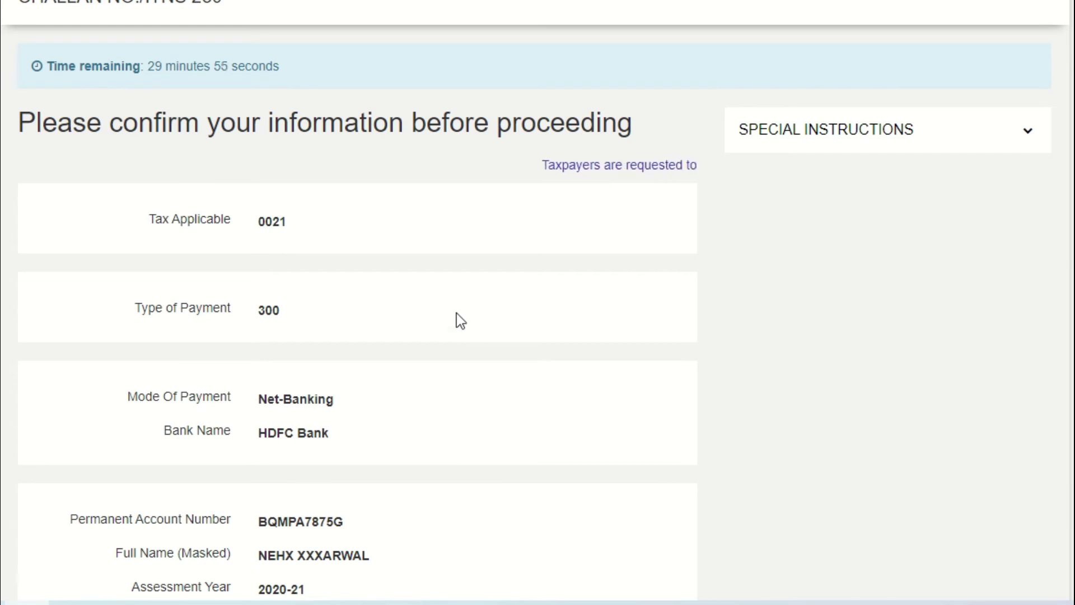
{"action": "scroll", "coordinate": [460, 320], "scroll_direction": "down", "scroll_amount": 2}
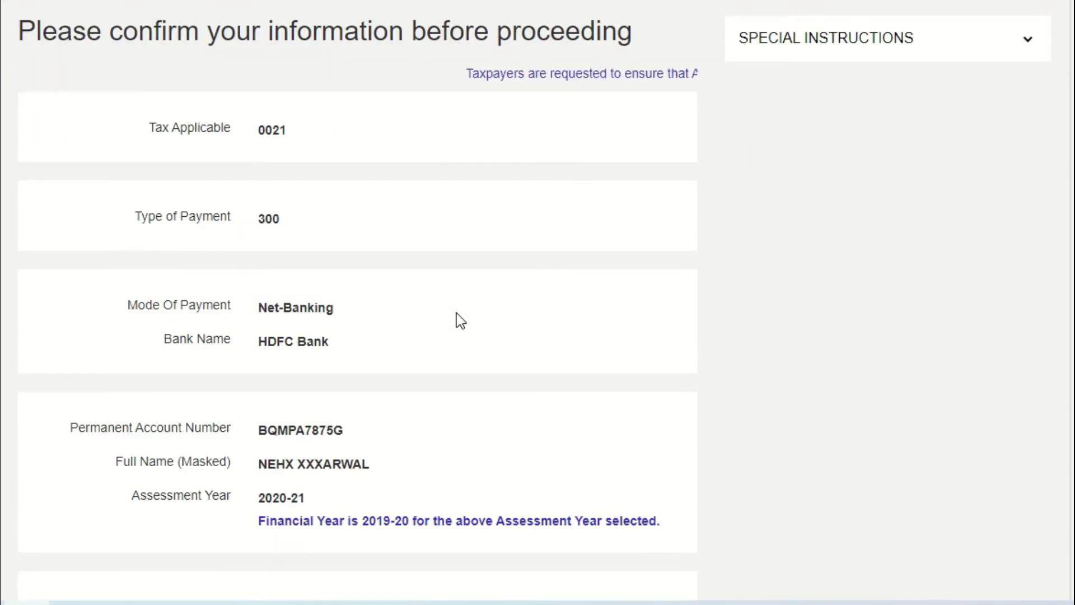
{"action": "scroll", "coordinate": [456, 313], "scroll_direction": "down", "scroll_amount": 1}
{"action": "scroll", "coordinate": [457, 317], "scroll_direction": "down", "scroll_amount": 2}
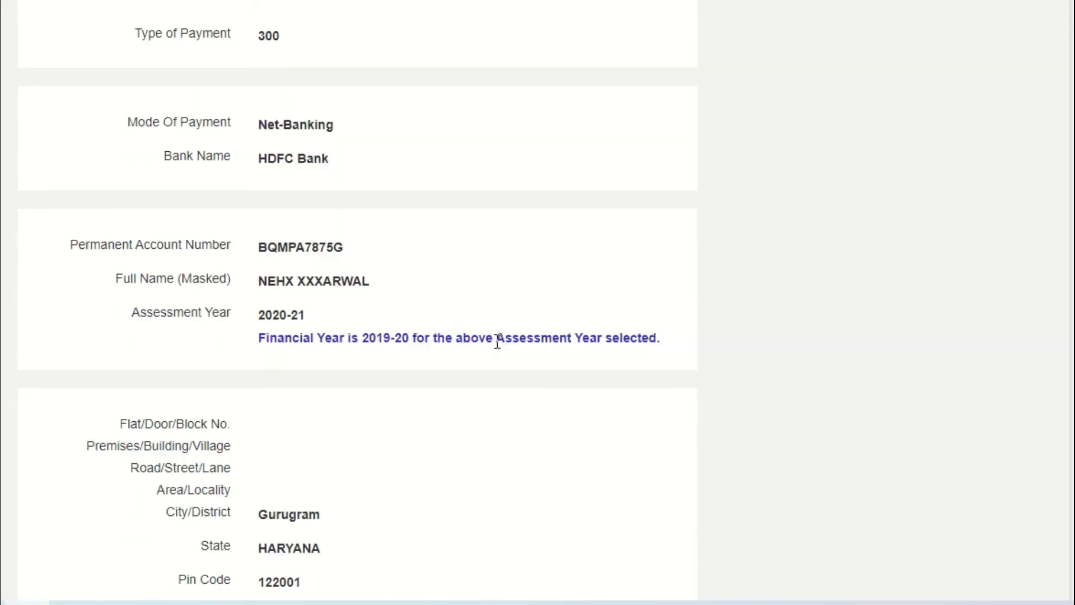
{"action": "left_click_drag", "start_coordinate": [266, 291], "coordinate": [390, 291]}
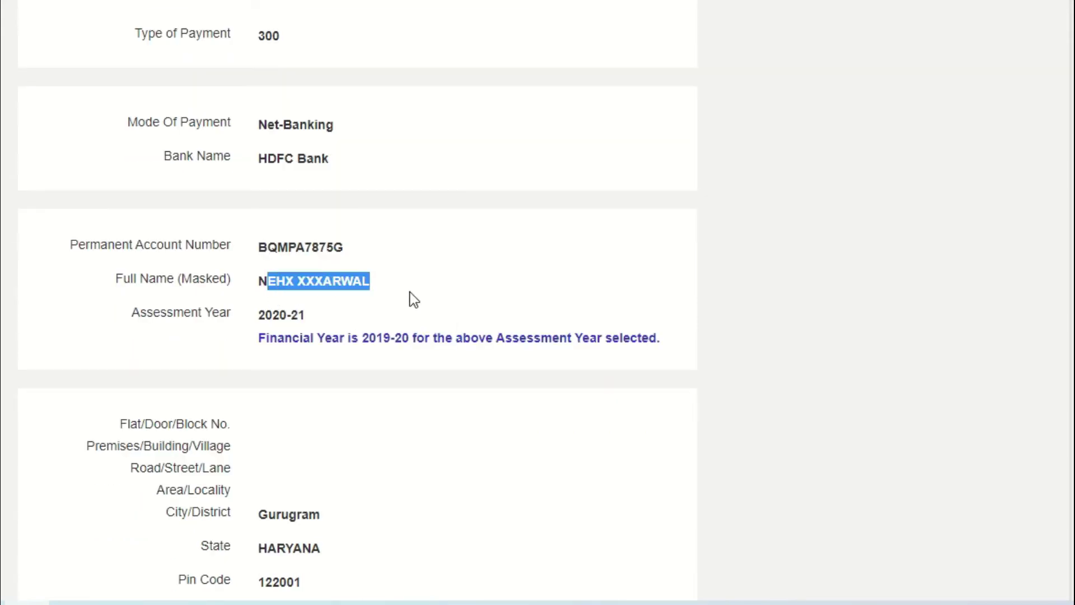
{"action": "left_click", "coordinate": [556, 353]}
{"action": "scroll", "coordinate": [573, 366], "scroll_direction": "down", "scroll_amount": 2}
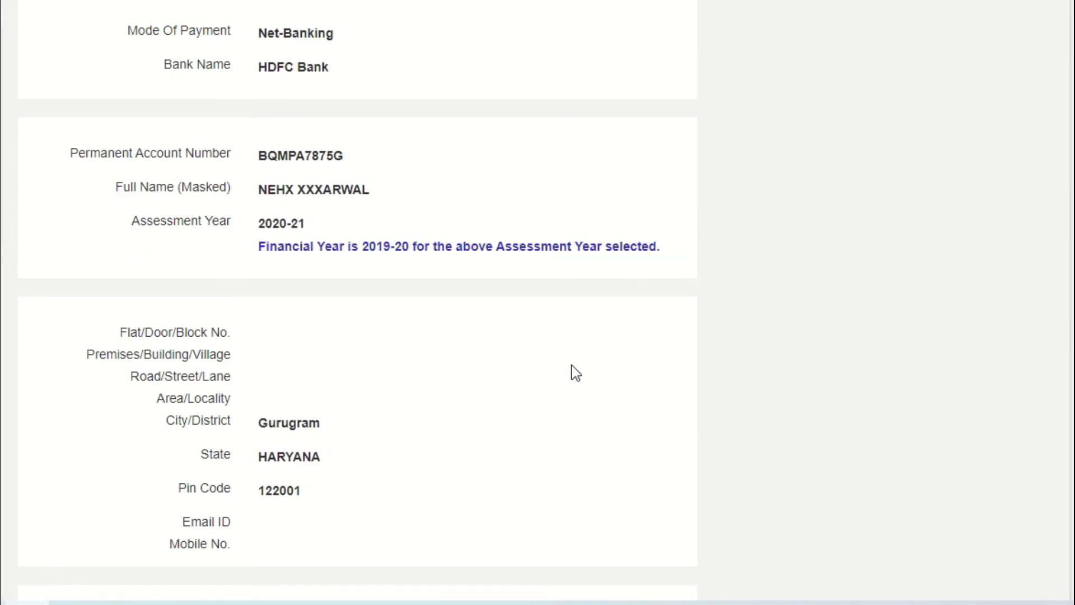
{"action": "scroll", "coordinate": [572, 365], "scroll_direction": "down", "scroll_amount": 5}
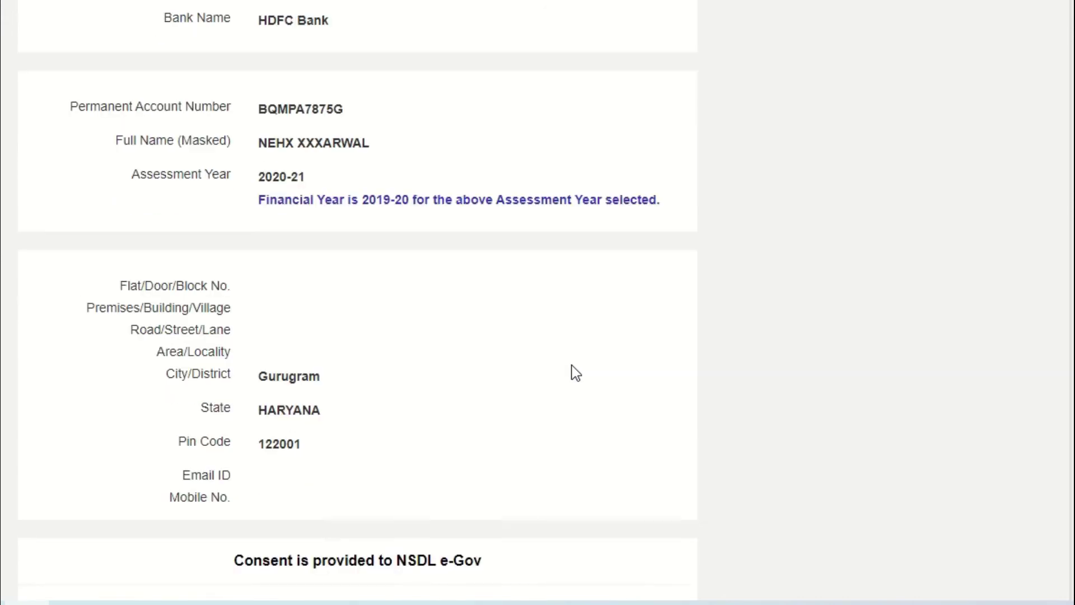
{"action": "scroll", "coordinate": [573, 366], "scroll_direction": "down", "scroll_amount": 7}
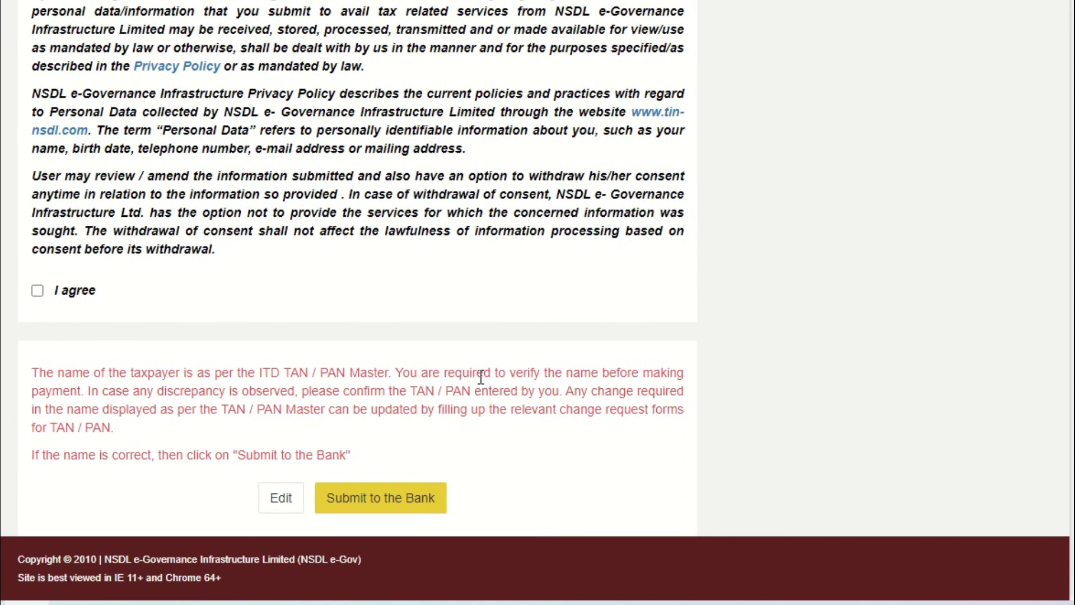
{"action": "left_click", "coordinate": [37, 292]}
- Submit the challan to HDFC Bank and log in as a retail NetBanking user with the IPIN
{"action": "left_click", "coordinate": [356, 498]}
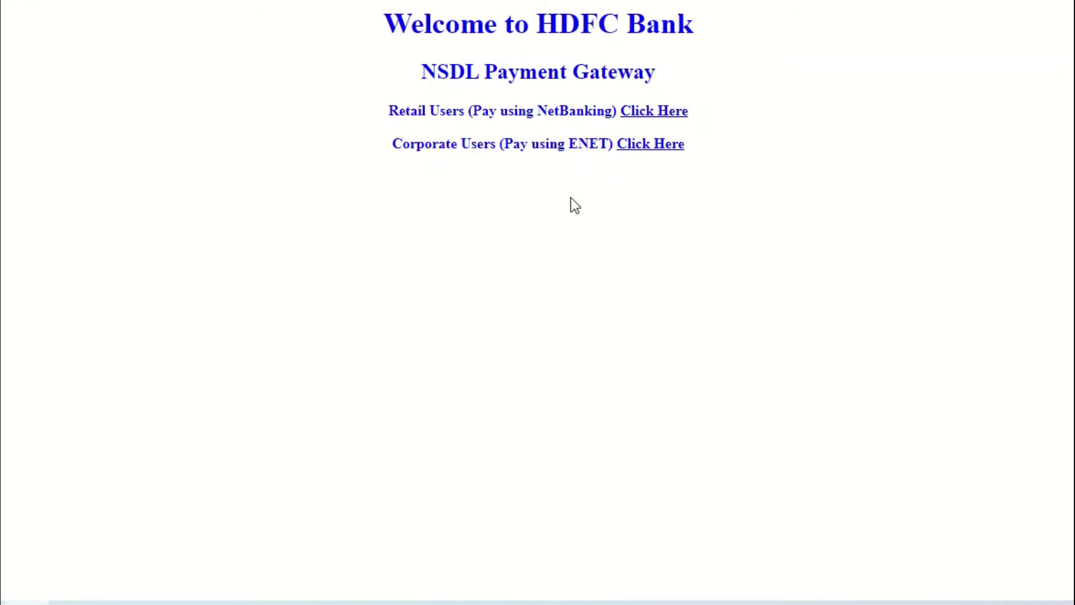
{"action": "left_click", "coordinate": [661, 119]}
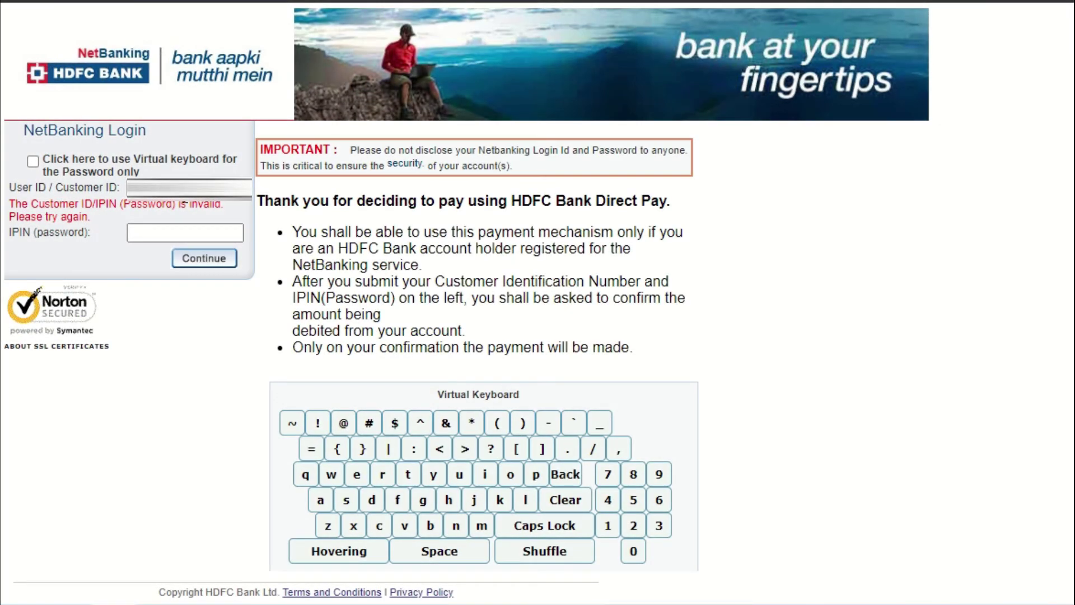
{"action": "left_click", "coordinate": [185, 233]}
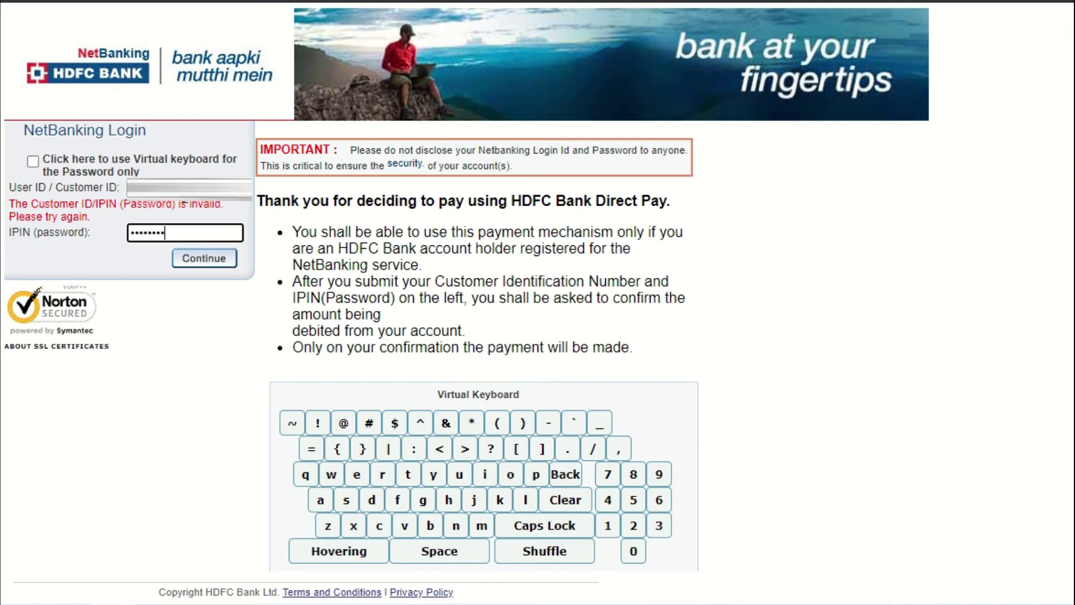
{"action": "left_click", "coordinate": [199, 261]}
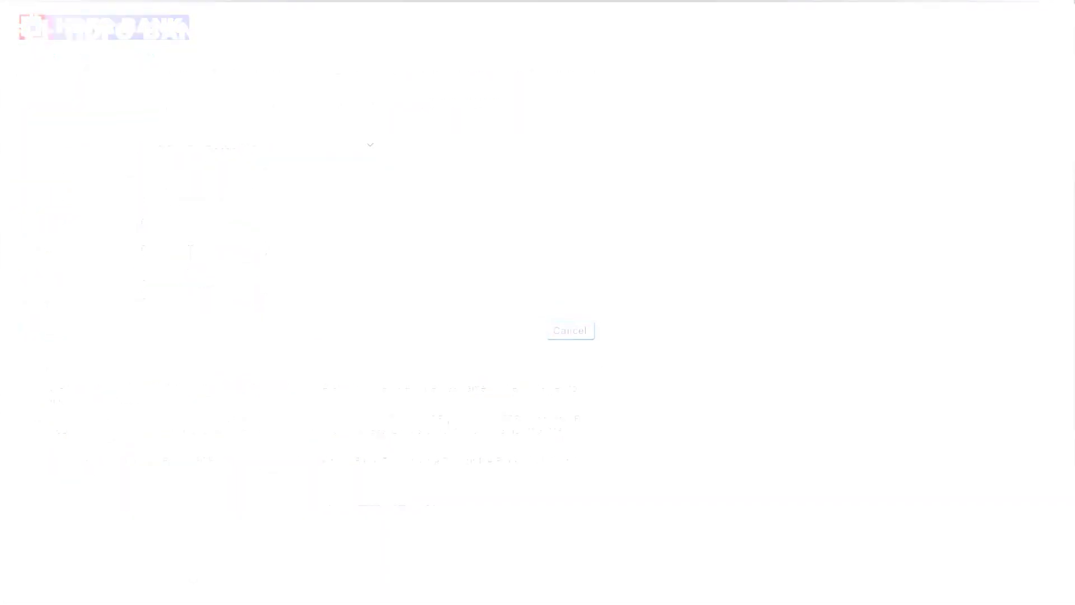
{"action": "left_click", "coordinate": [224, 144]}
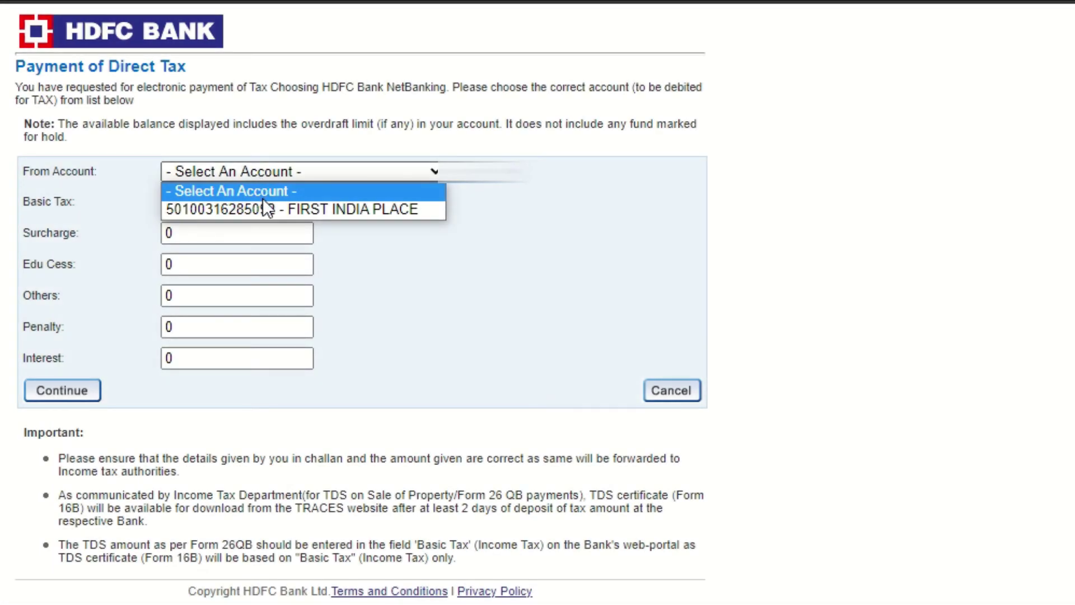
- Pick the debit account, set Basic Tax to 50 and confirm the payment request
{"action": "left_click", "coordinate": [263, 209]}
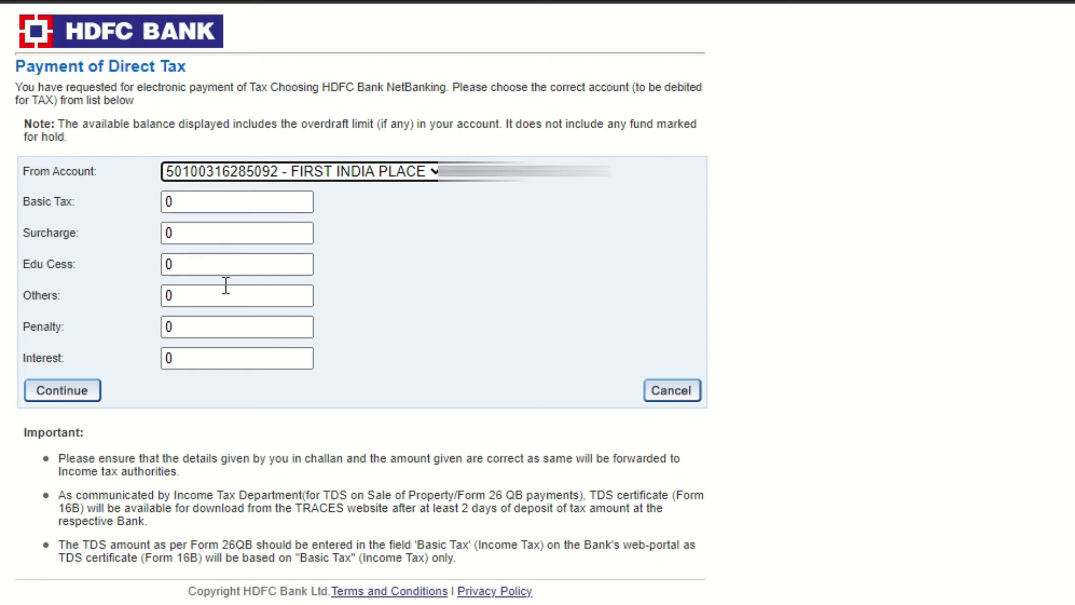
{"action": "double_click", "coordinate": [177, 202]}
{"action": "type", "text": "50"}
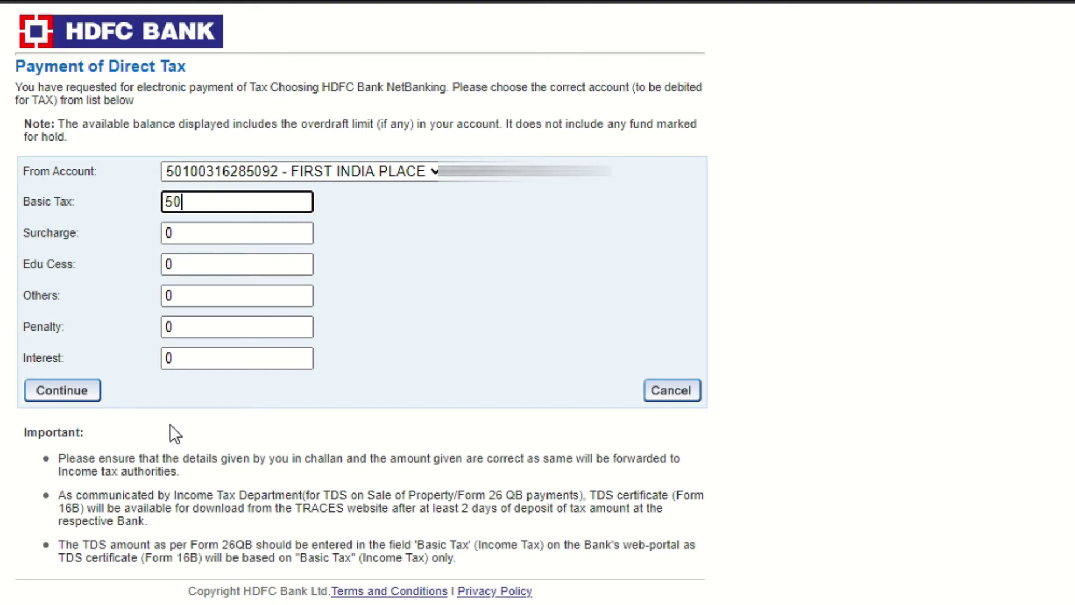
{"action": "left_click", "coordinate": [61, 391]}
{"action": "scroll", "coordinate": [195, 363], "scroll_direction": "down", "scroll_amount": 1}
{"action": "left_click", "coordinate": [134, 523]}
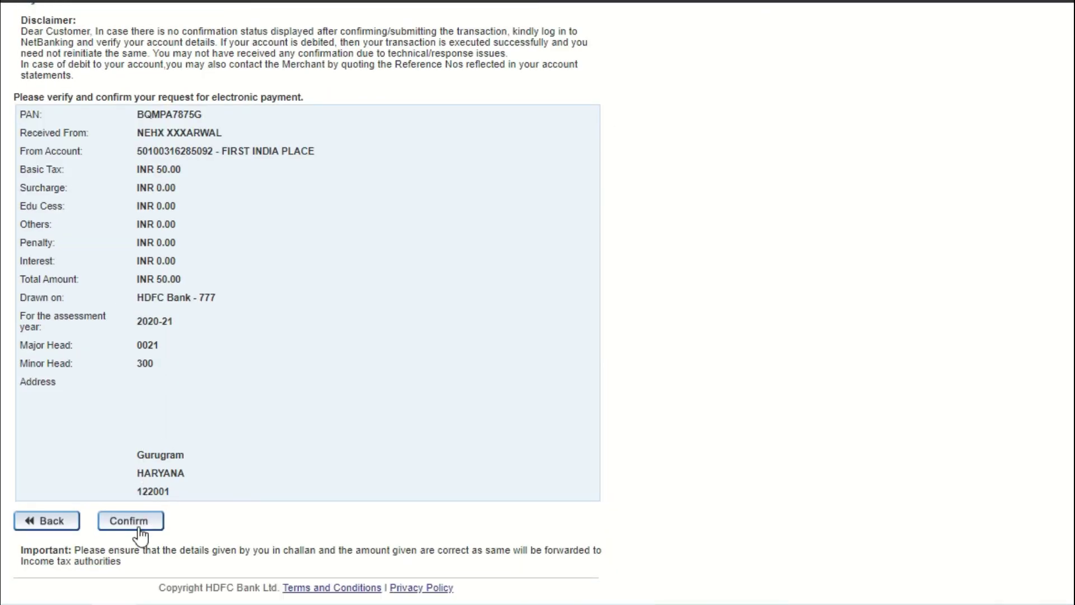
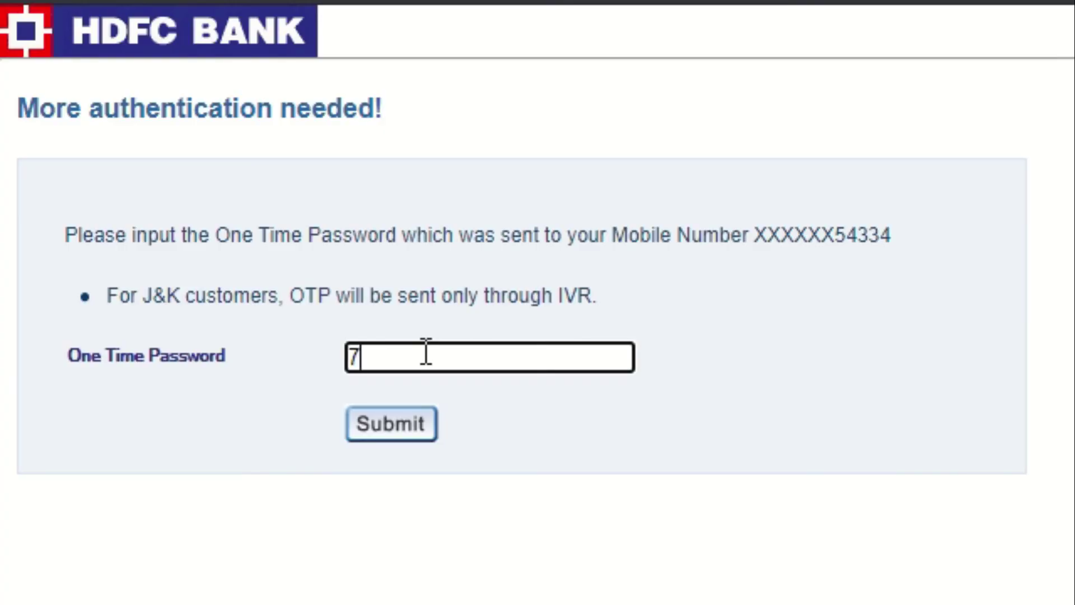
- Enter the one-time password sent to the registered mobile and submit it
{"action": "left_click", "coordinate": [386, 439]}
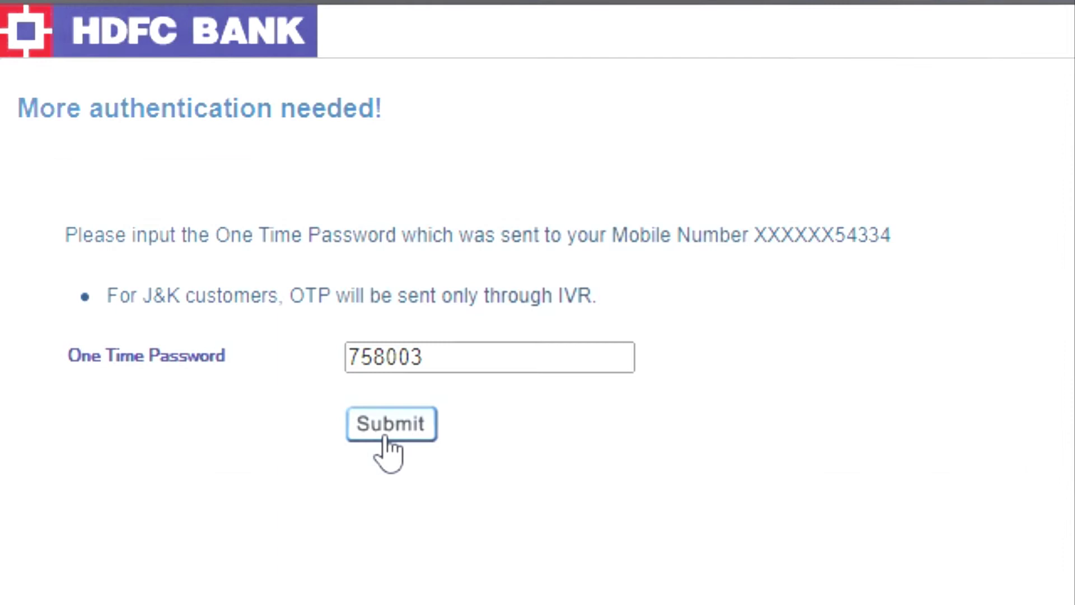